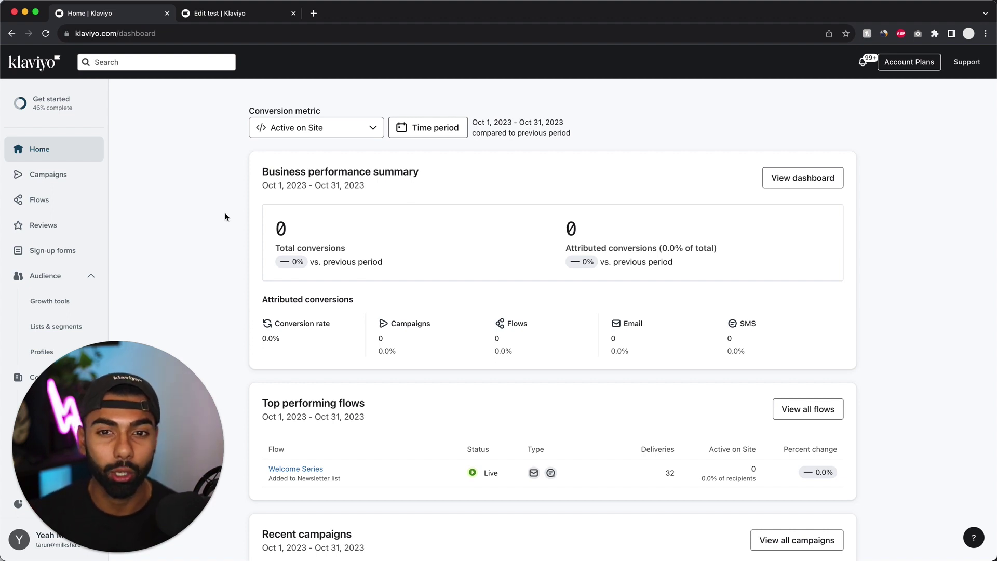
Leave the conversion metric set to Active on Site
{"action": "left_click", "coordinate": [296, 128]}
{"action": "scroll", "coordinate": [280, 285], "scroll_direction": "up", "scroll_amount": 1}
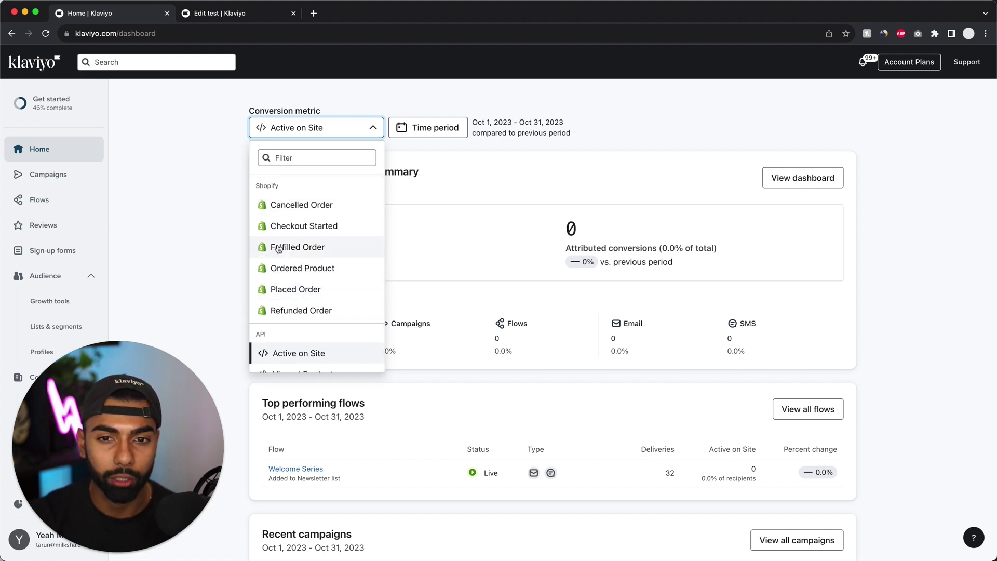
{"action": "left_click", "coordinate": [191, 249]}
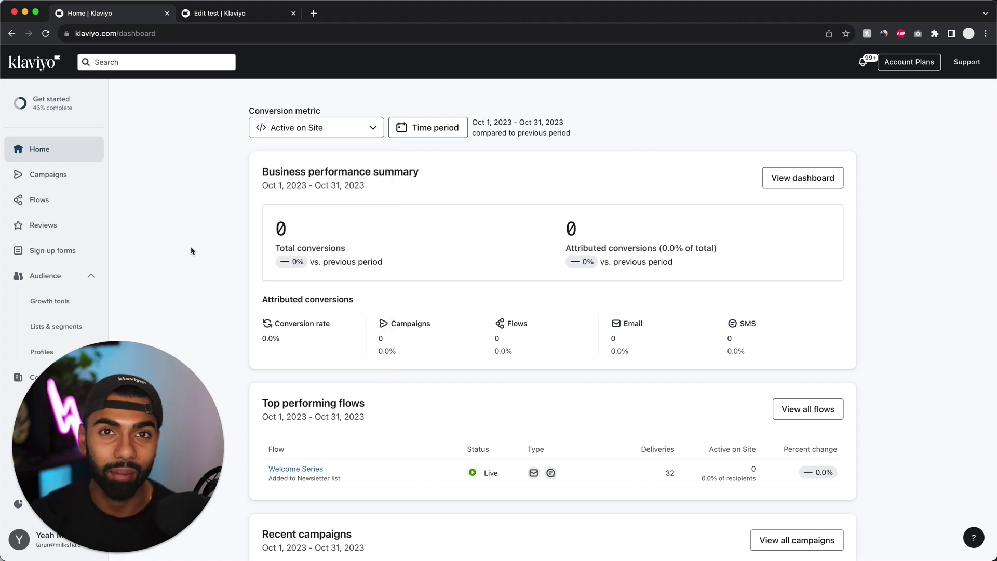
Go to the Coupons page showing the existing Welcome_Series Shopify coupon
{"action": "scroll", "coordinate": [48, 248], "scroll_direction": "down", "scroll_amount": 2}
{"action": "scroll", "coordinate": [49, 248], "scroll_direction": "up", "scroll_amount": 2}
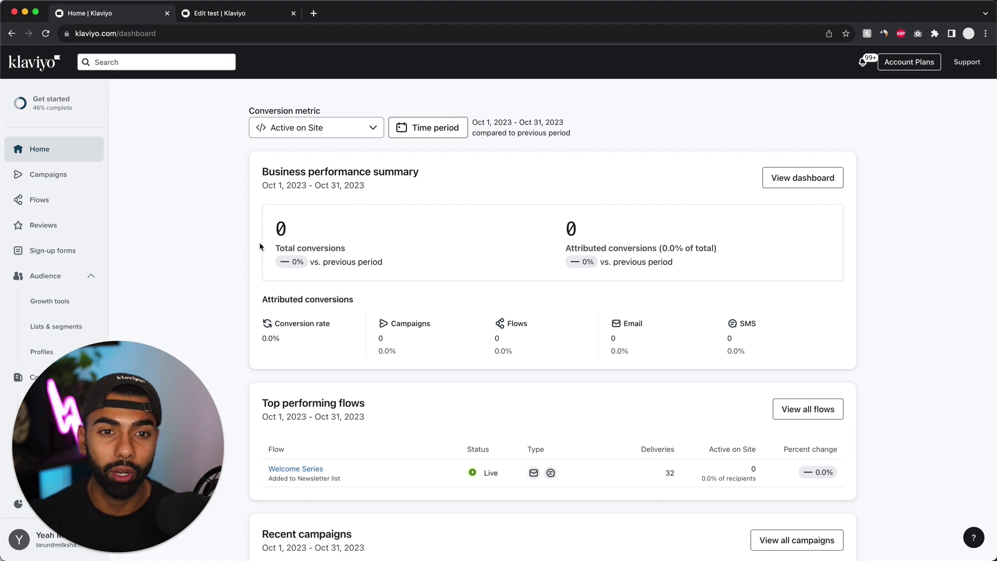
{"action": "scroll", "coordinate": [86, 255], "scroll_direction": "down", "scroll_amount": 7}
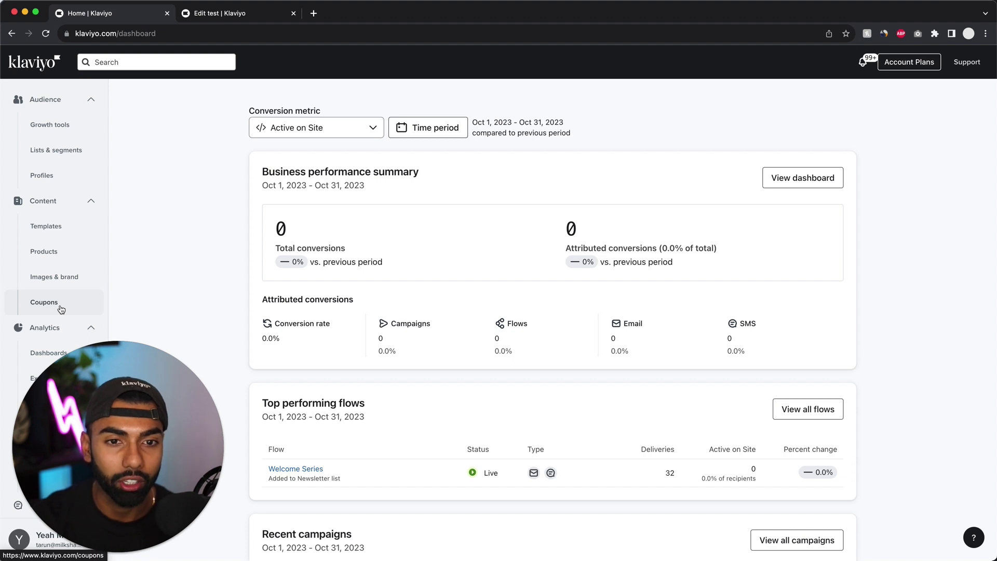
{"action": "left_click", "coordinate": [61, 310]}
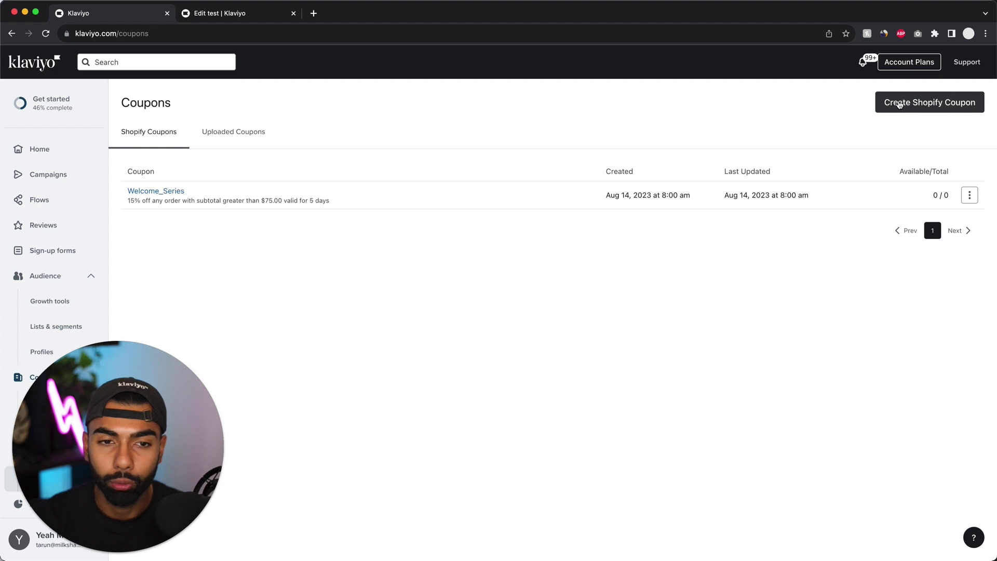
Create a new Shopify coupon named Spring_sale and move to the blank Prefix field
{"action": "left_click", "coordinate": [899, 104]}
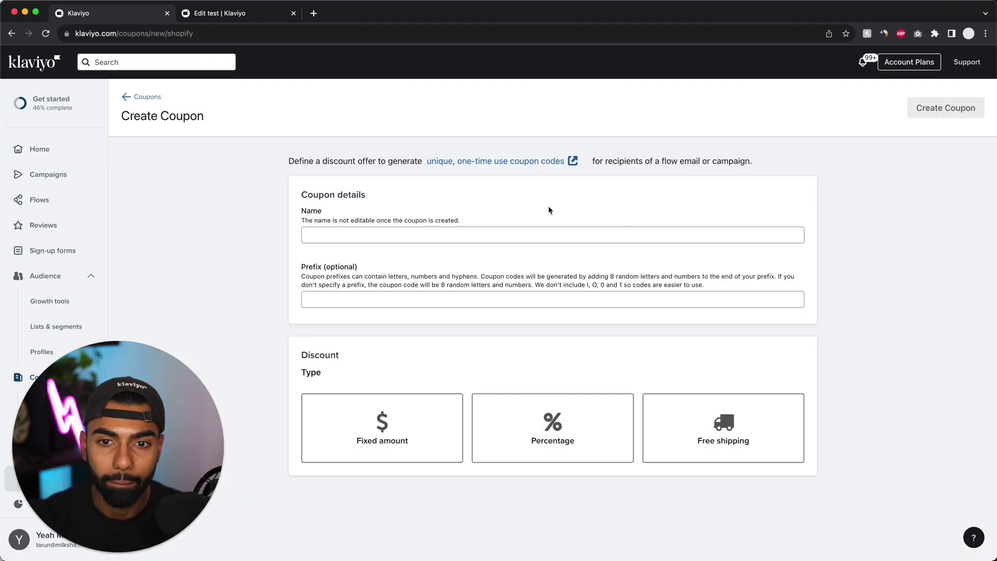
{"action": "left_click", "coordinate": [325, 234]}
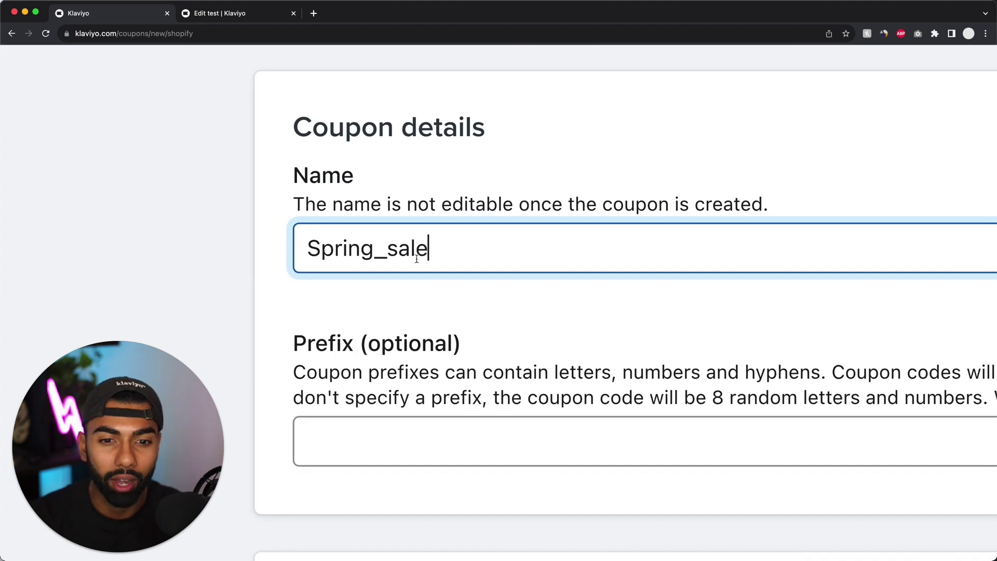
{"action": "left_click", "coordinate": [374, 248]}
{"action": "key", "text": "shift+Right"}
{"action": "key", "text": "shift+Right"}
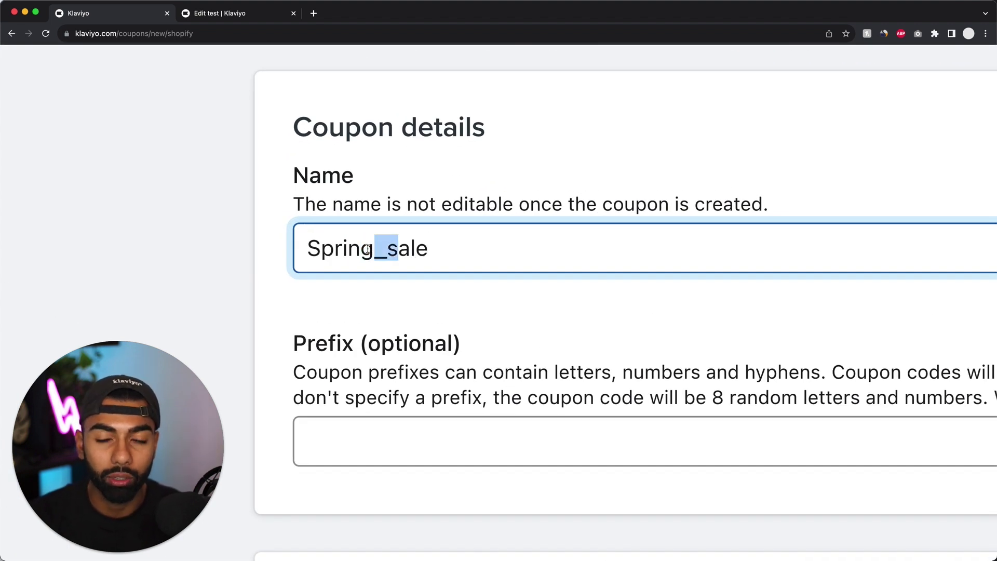
{"action": "left_click", "coordinate": [399, 253]}
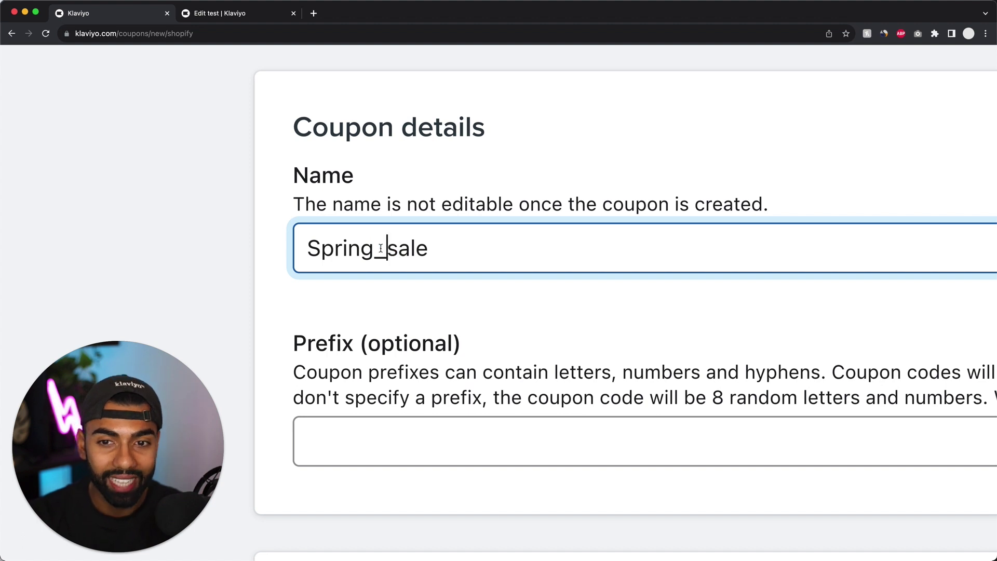
{"action": "left_click_drag", "start_coordinate": [387, 250], "coordinate": [374, 250]}
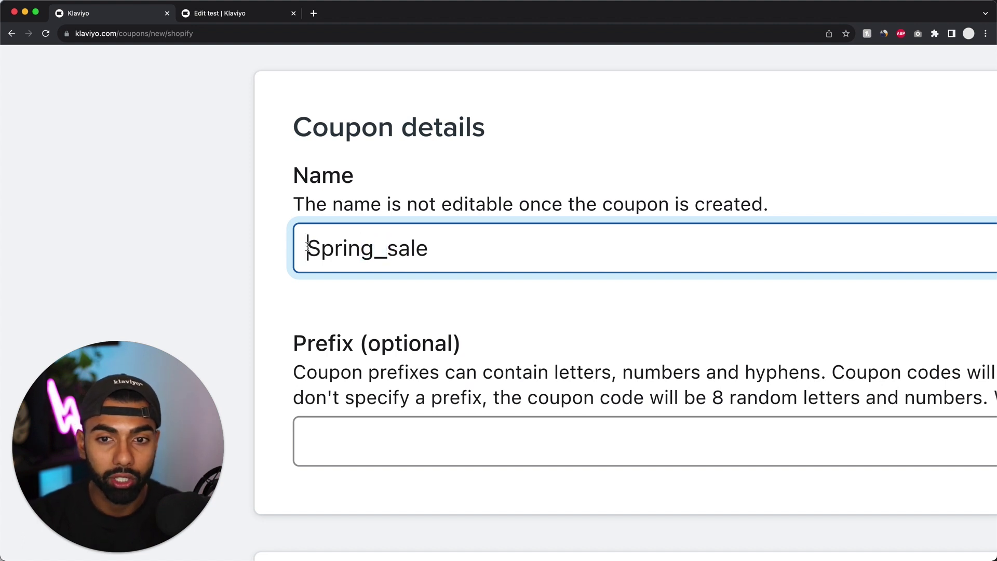
{"action": "left_click_drag", "start_coordinate": [308, 248], "coordinate": [401, 250]}
{"action": "left_click", "coordinate": [415, 250]}
{"action": "left_click", "coordinate": [394, 250]}
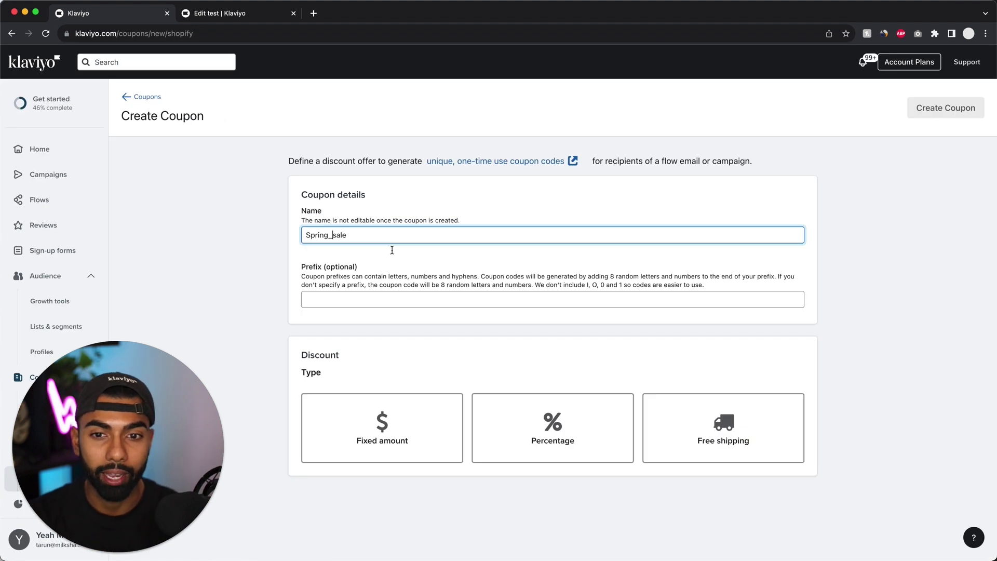
{"action": "key", "text": "Tab"}
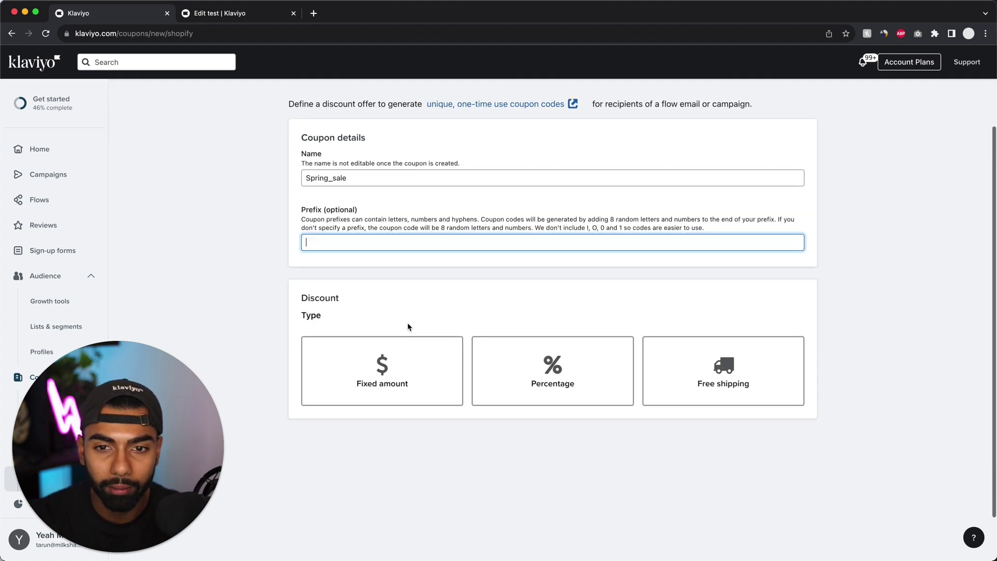
Give the coupon a Percentage discount of 30% off, applied to the entire order
{"action": "scroll", "coordinate": [408, 327], "scroll_direction": "down", "scroll_amount": 3}
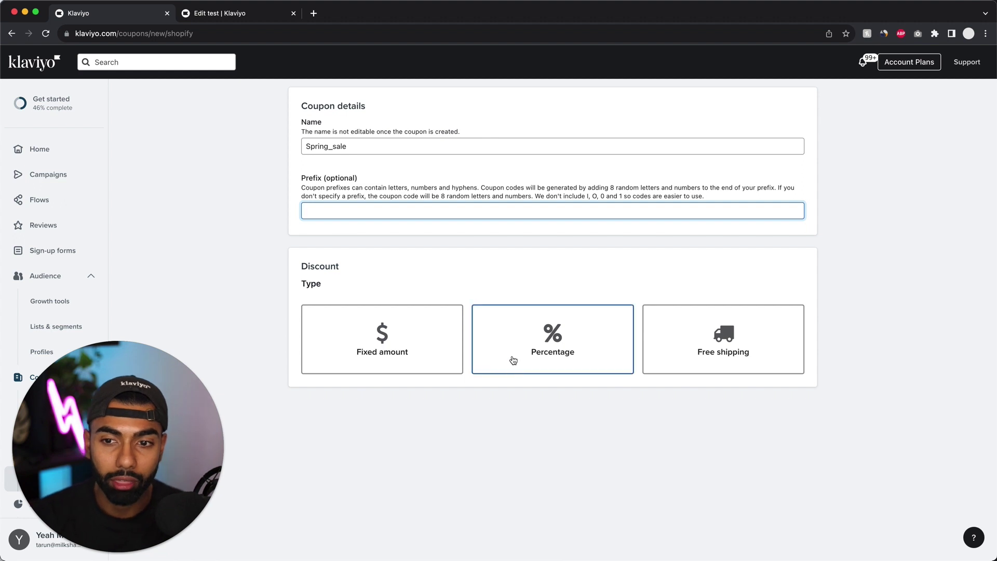
{"action": "left_click", "coordinate": [563, 352]}
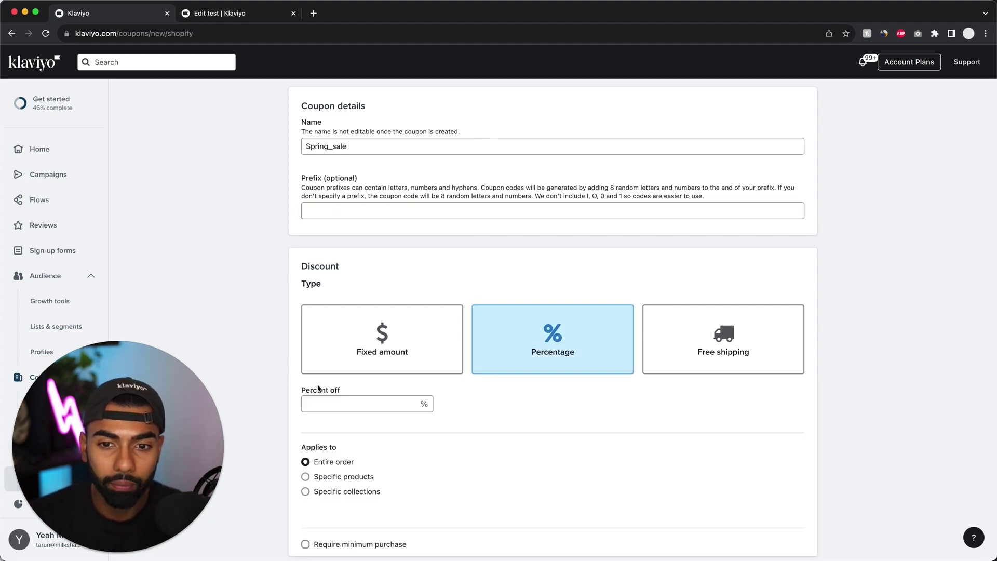
{"action": "left_click", "coordinate": [313, 401]}
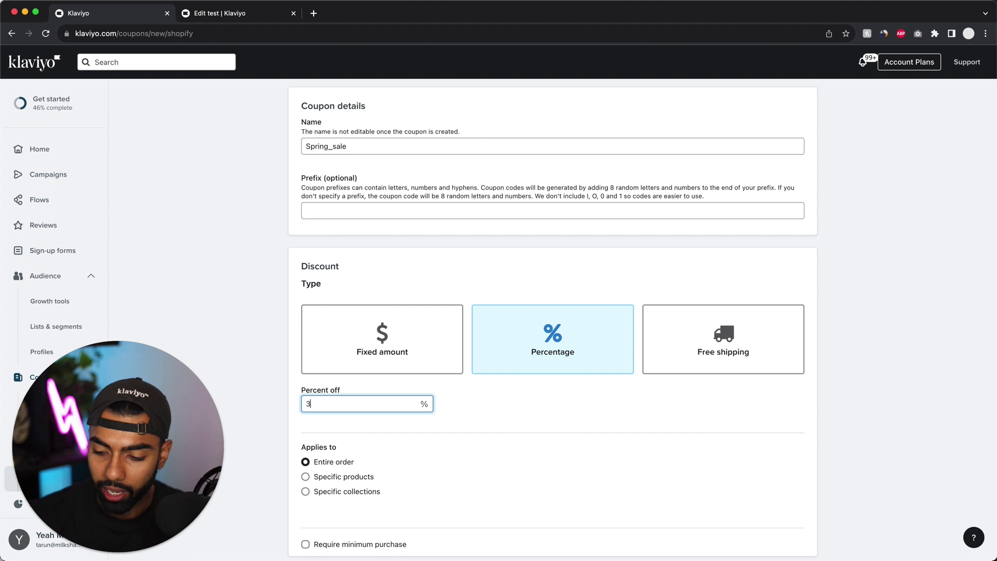
{"action": "scroll", "coordinate": [544, 405], "scroll_direction": "down", "scroll_amount": 2}
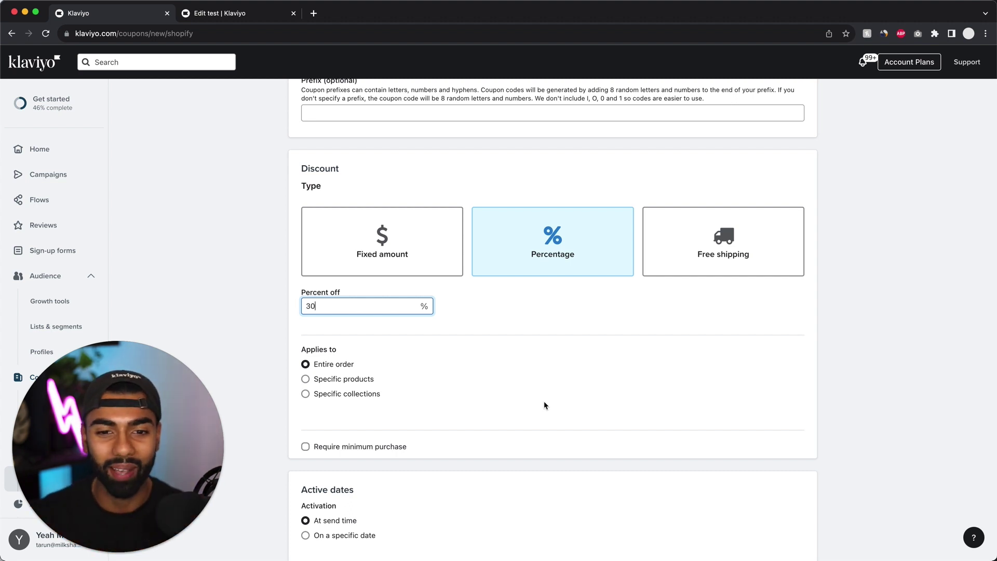
{"action": "left_click", "coordinate": [347, 395]}
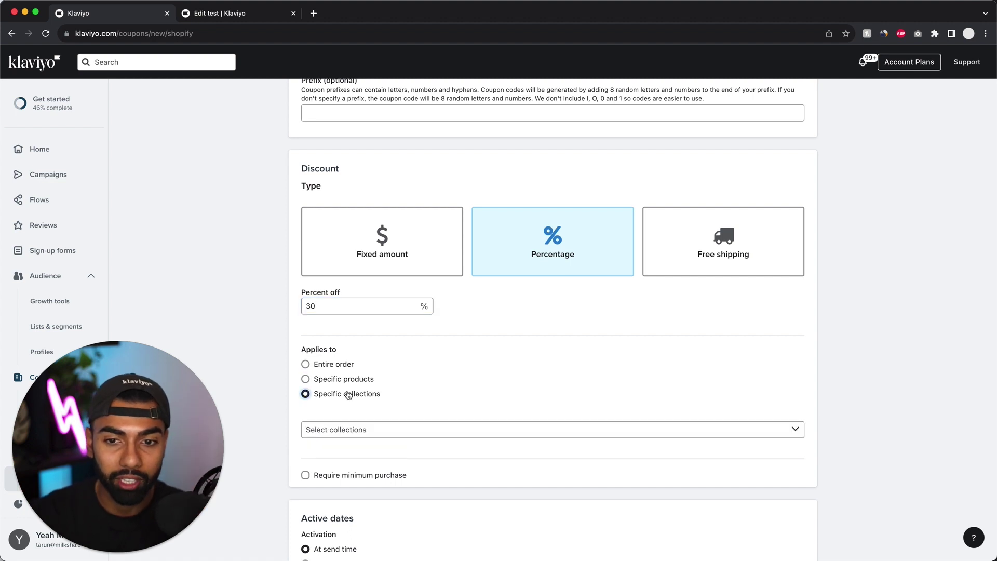
{"action": "left_click", "coordinate": [362, 436]}
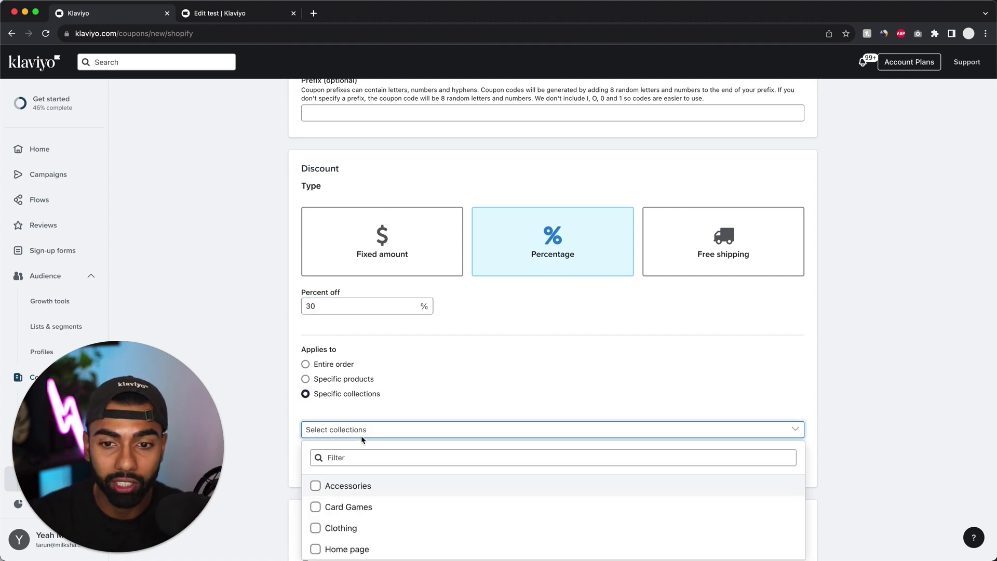
{"action": "left_click", "coordinate": [338, 383]}
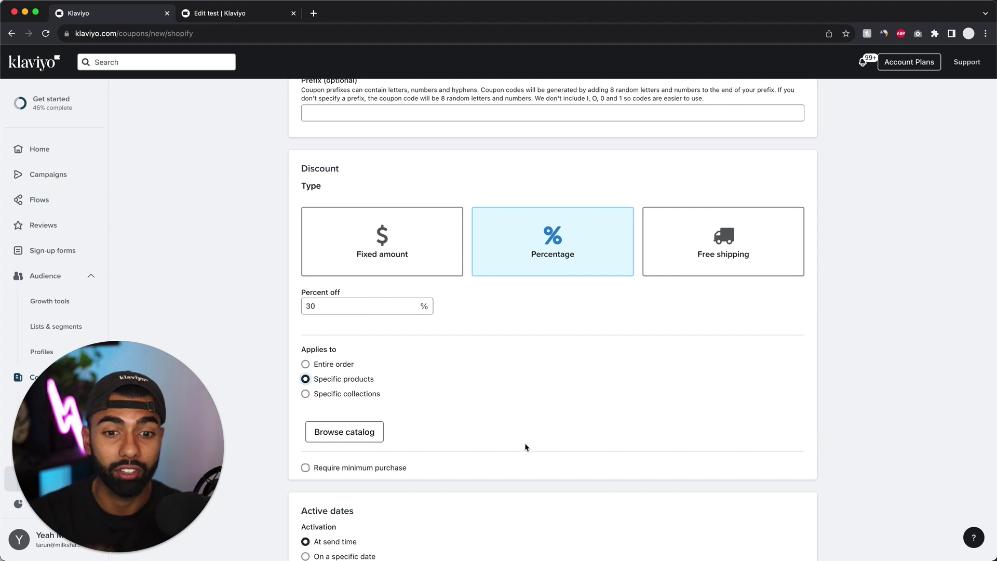
{"action": "left_click", "coordinate": [337, 365]}
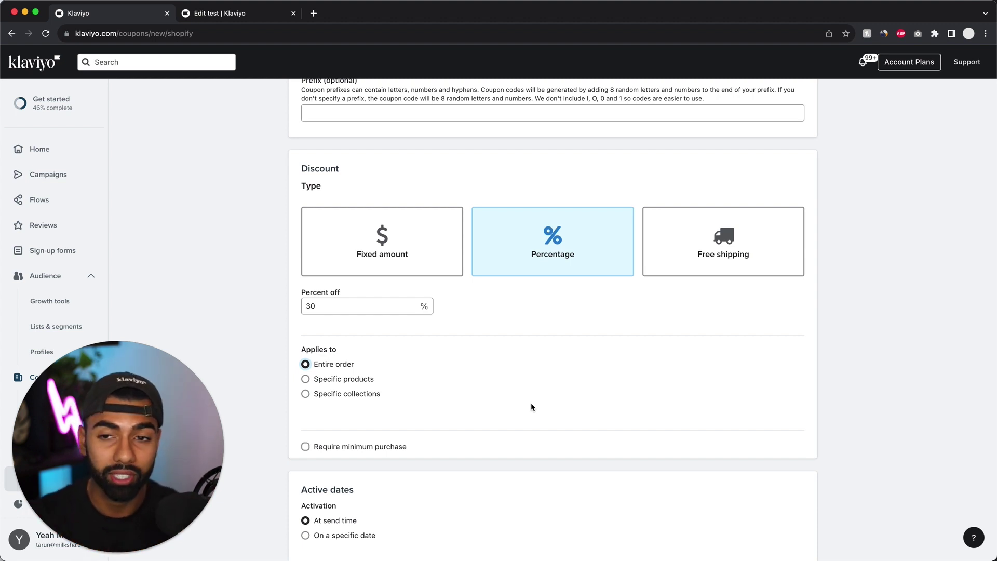
Set the coupon's activation to a specific date, Nov 01, 2023
{"action": "scroll", "coordinate": [531, 403], "scroll_direction": "down", "scroll_amount": 5}
{"action": "left_click", "coordinate": [421, 402]}
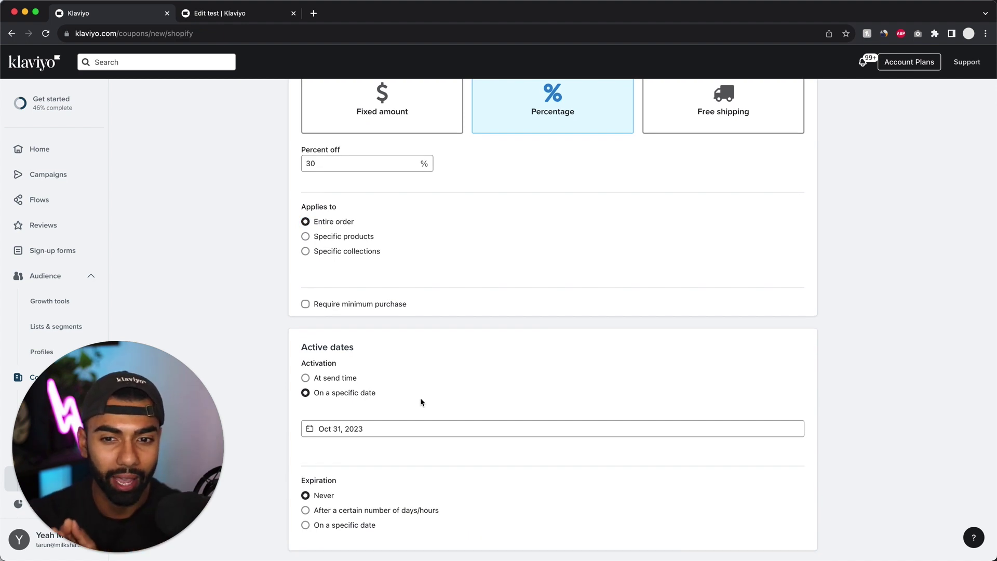
{"action": "key", "text": "Up"}
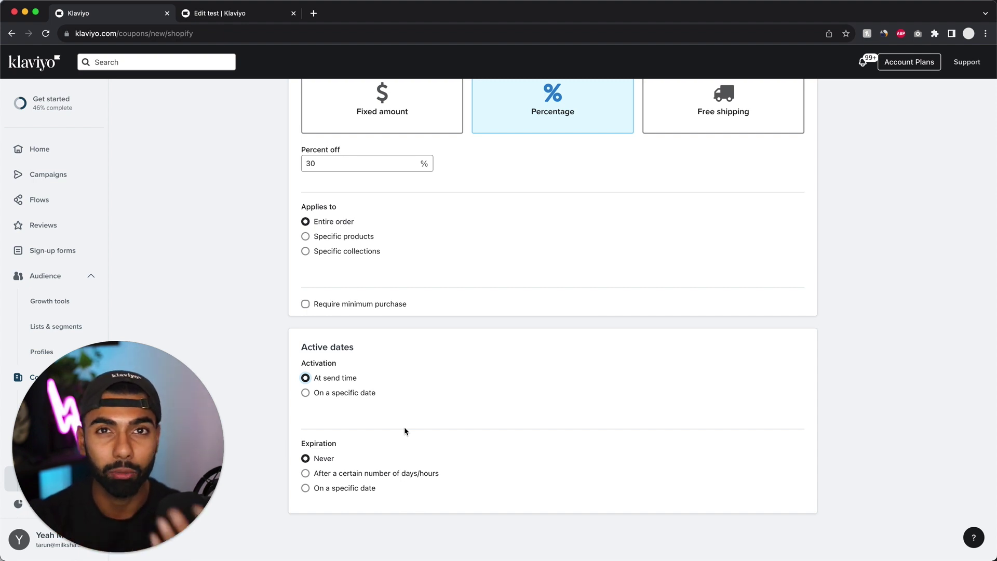
{"action": "left_click", "coordinate": [322, 392]}
{"action": "left_click", "coordinate": [338, 431]}
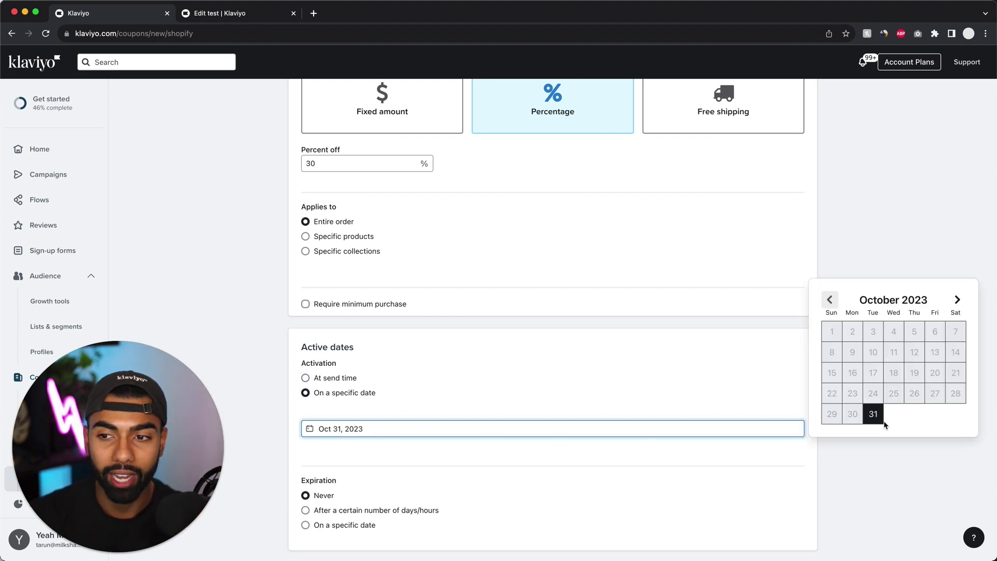
{"action": "left_click", "coordinate": [957, 301]}
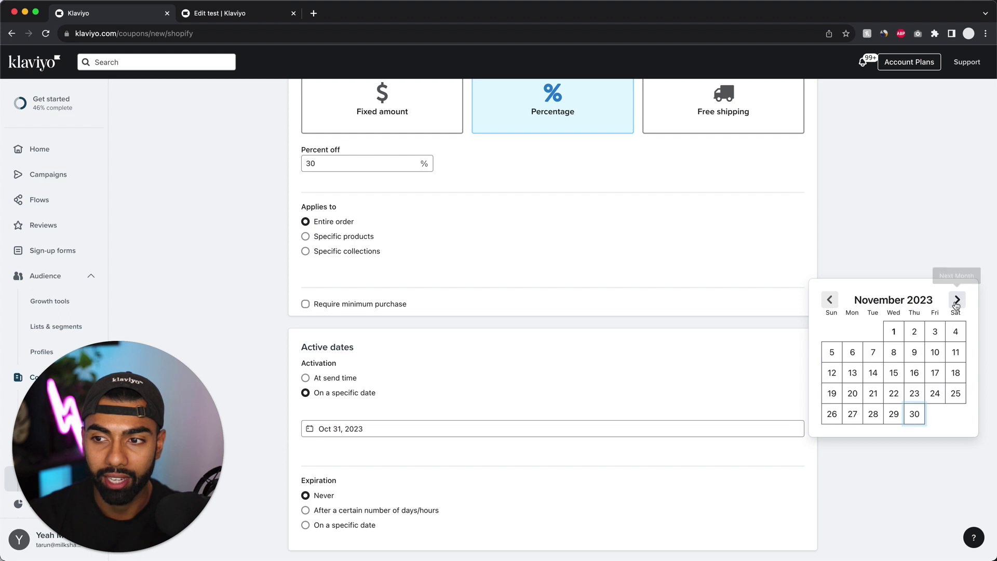
{"action": "left_click", "coordinate": [894, 331]}
Try a specific expiration date, then revert to send-time activation and days-based expiry
{"action": "scroll", "coordinate": [563, 343], "scroll_direction": "down", "scroll_amount": 3}
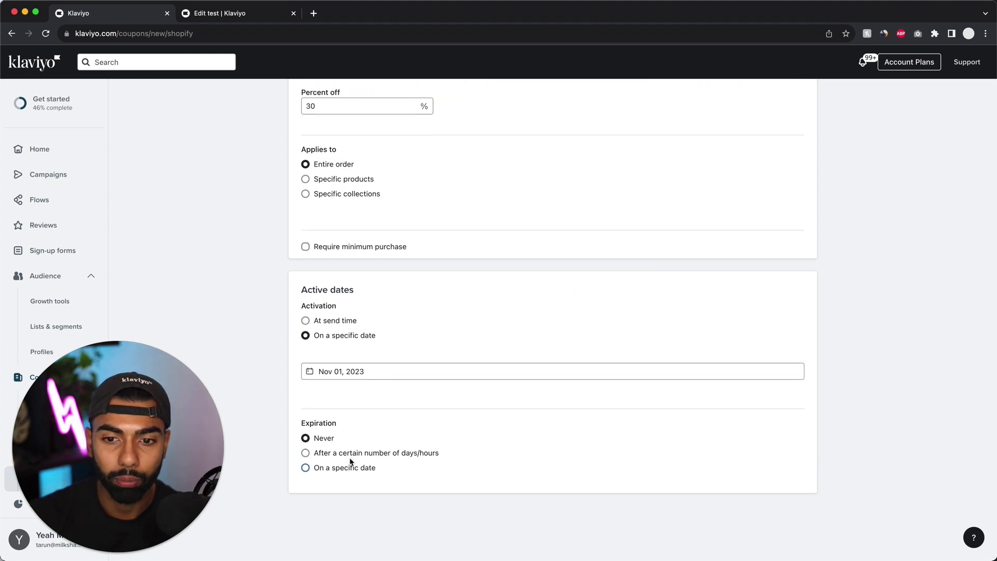
{"action": "left_click", "coordinate": [351, 467]}
{"action": "left_click", "coordinate": [492, 498]}
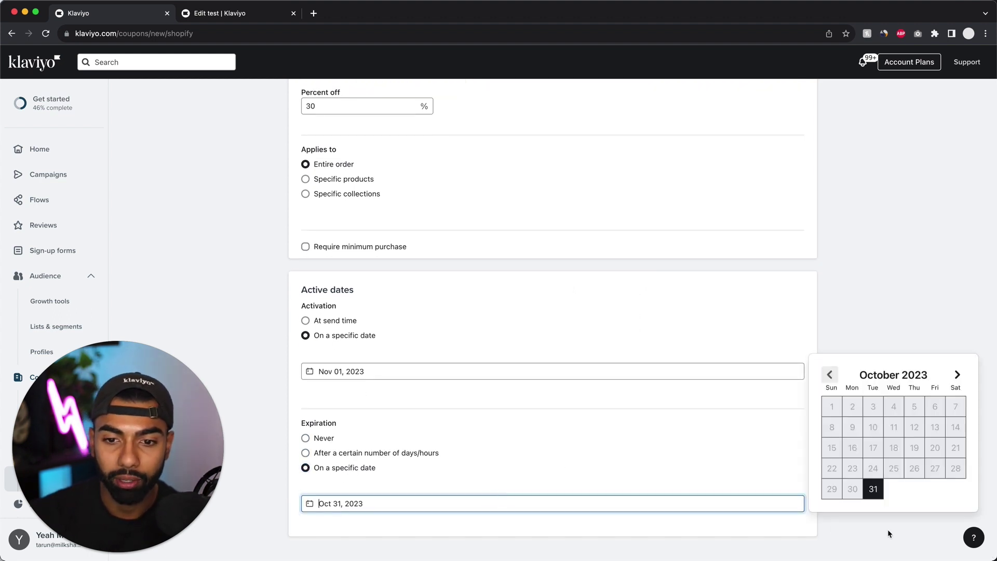
{"action": "left_click", "coordinate": [583, 424]}
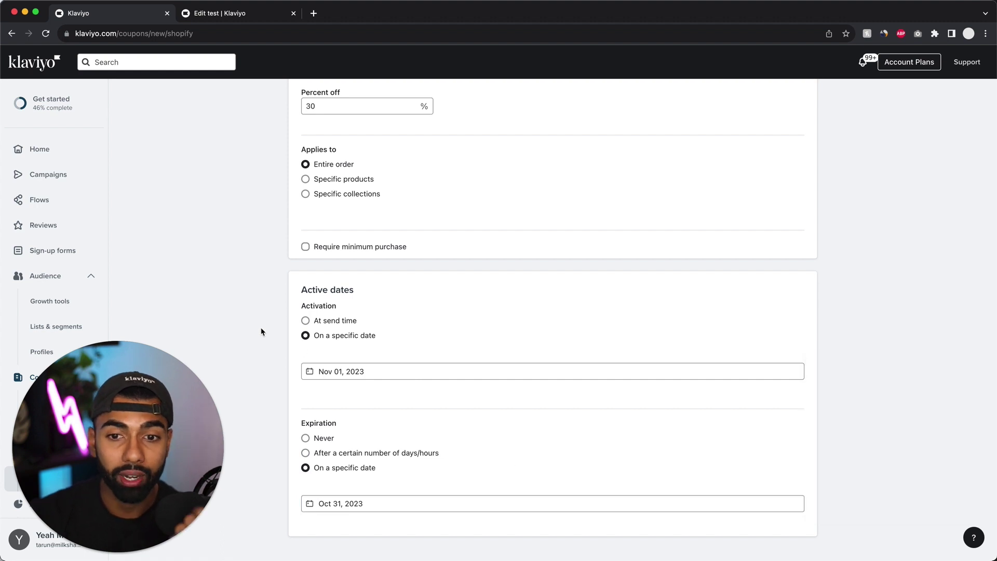
{"action": "left_click", "coordinate": [326, 322]}
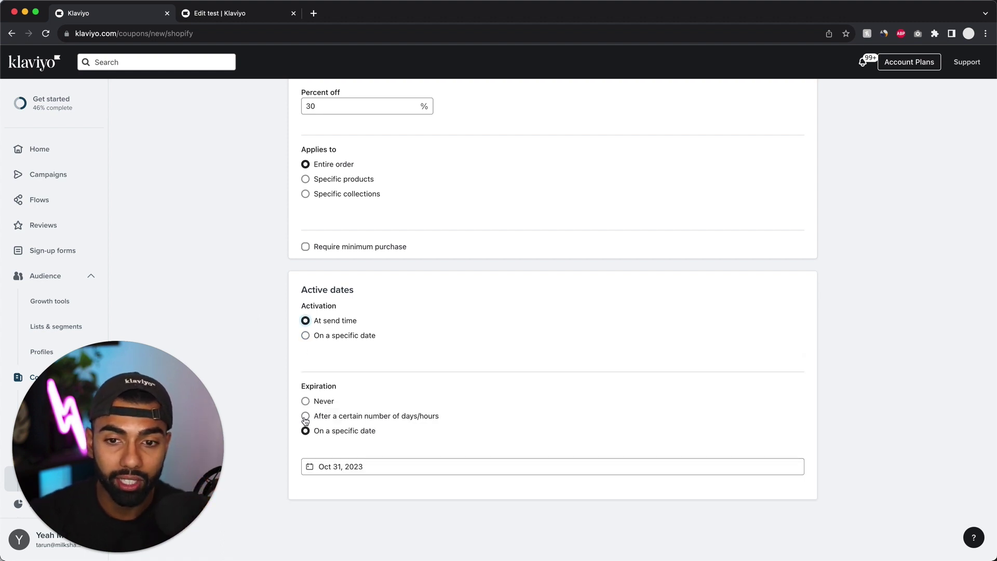
{"action": "left_click", "coordinate": [343, 418]}
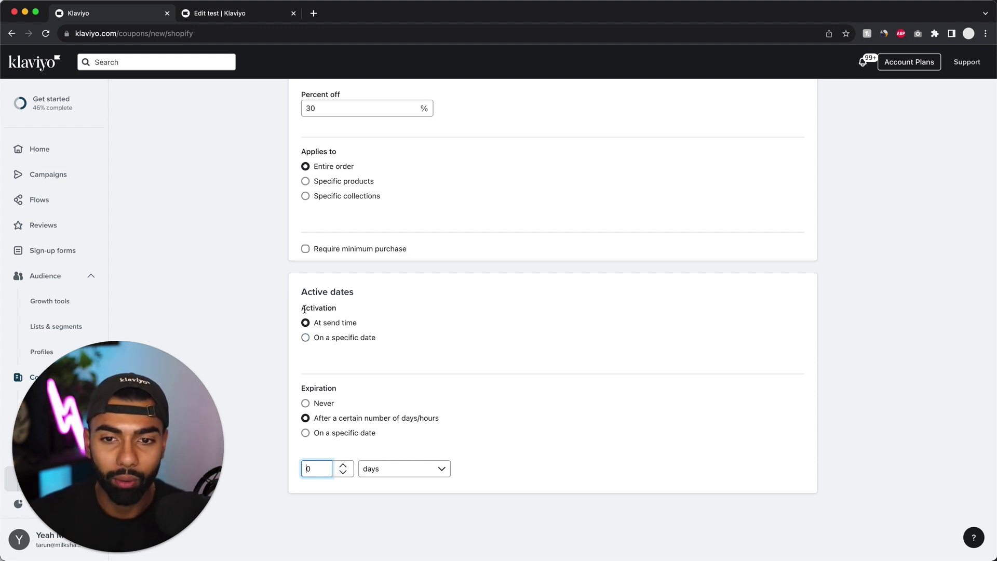
Set specific dates: activation Nov 01, 2023 and expiration Nov 08, 2023
{"action": "left_click", "coordinate": [333, 341]}
{"action": "left_click", "coordinate": [366, 374]}
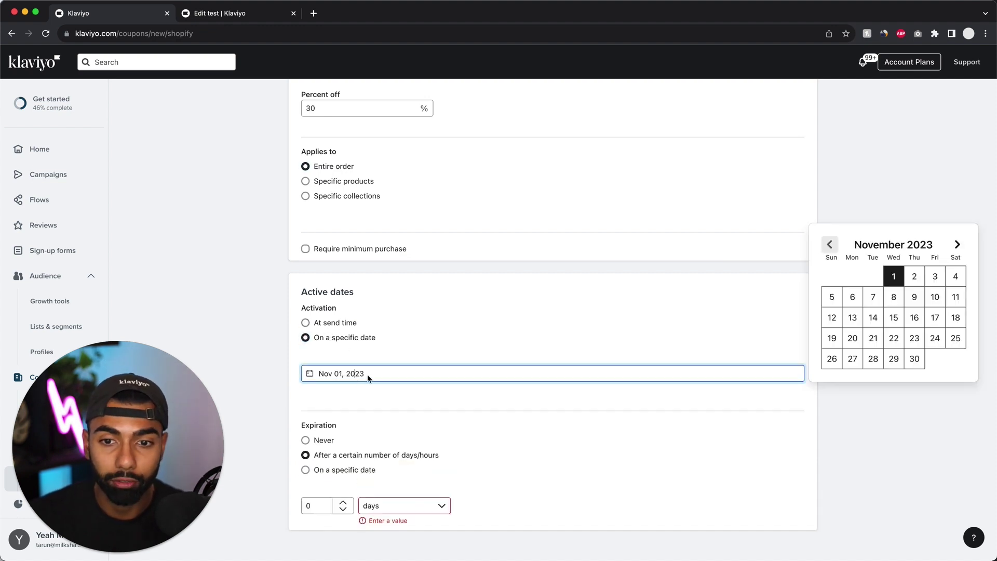
{"action": "left_click", "coordinate": [893, 275]}
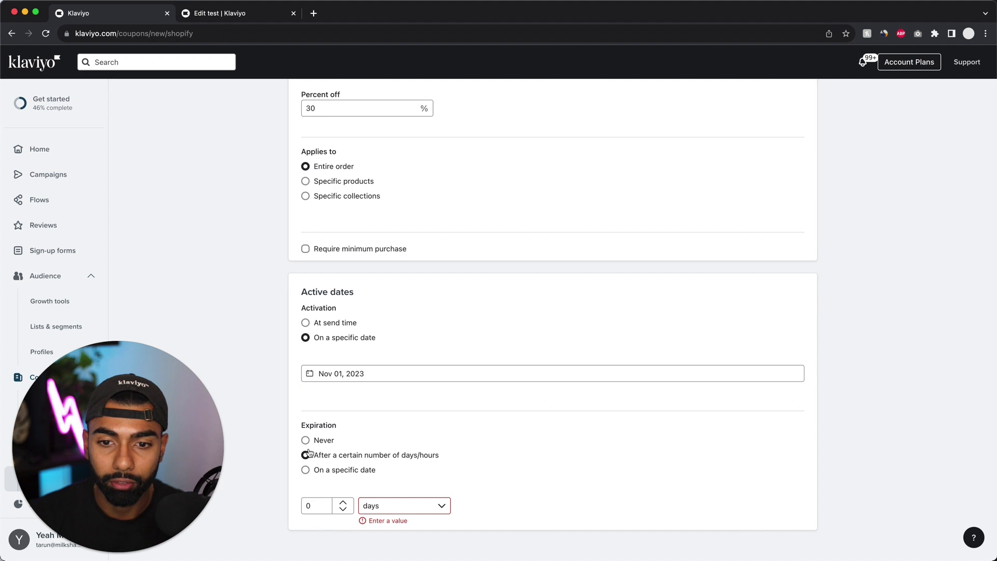
{"action": "left_click", "coordinate": [337, 470]}
{"action": "left_click", "coordinate": [383, 502]}
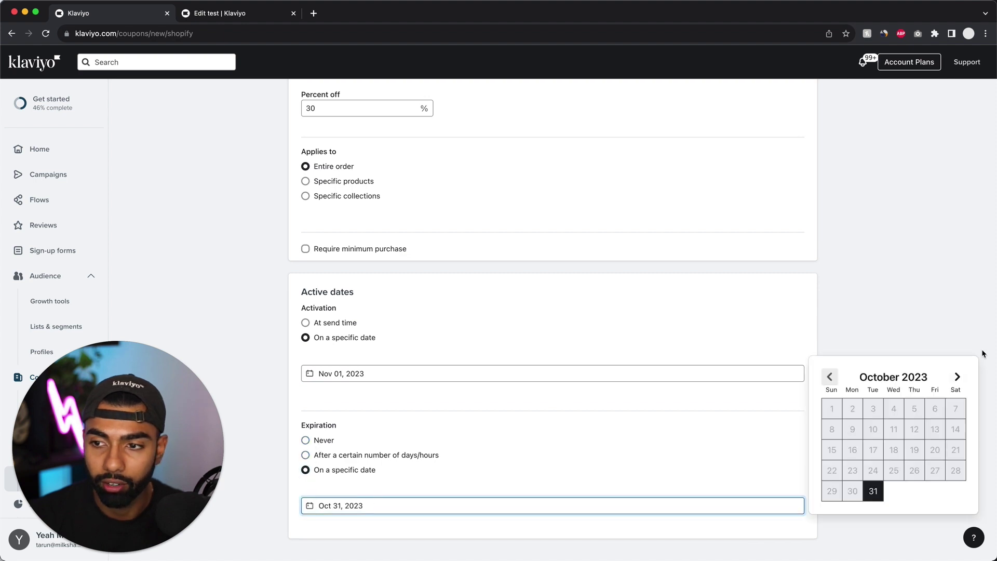
{"action": "left_click", "coordinate": [955, 375]}
{"action": "left_click", "coordinate": [893, 430]}
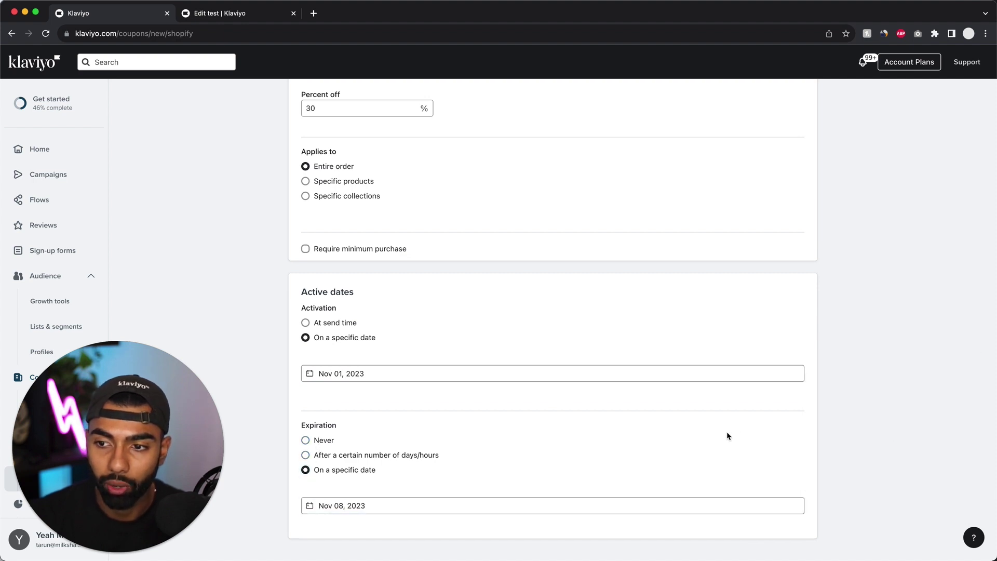
{"action": "scroll", "coordinate": [726, 437], "scroll_direction": "down", "scroll_amount": 2}
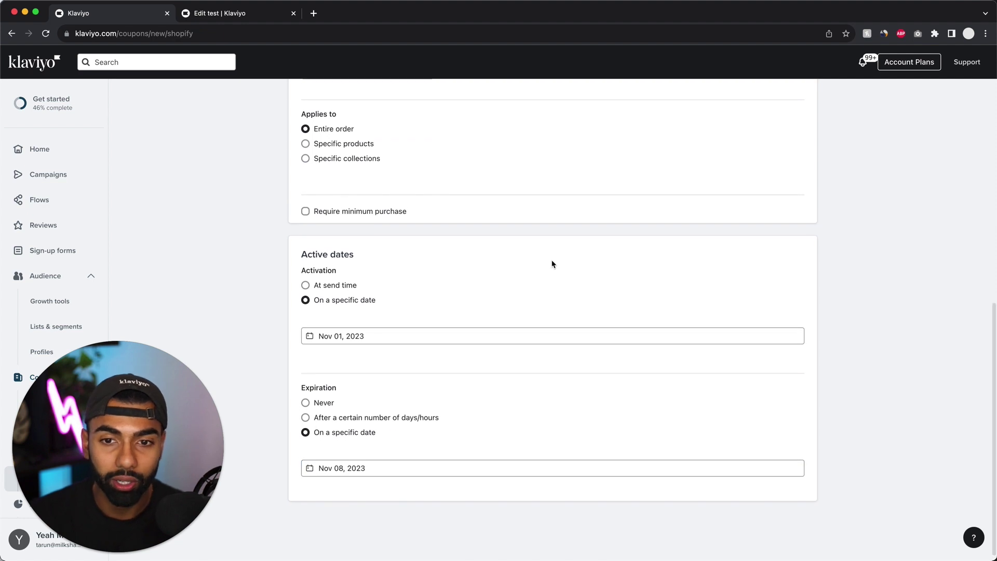
Save the Spring_sale coupon and return to the Coupons list
{"action": "scroll", "coordinate": [552, 264], "scroll_direction": "up", "scroll_amount": 10}
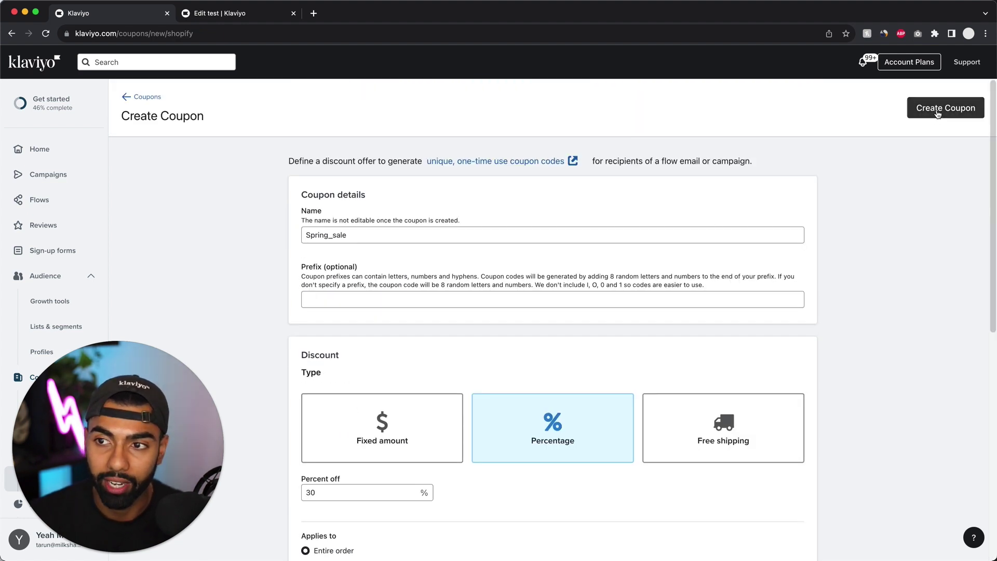
{"action": "left_click", "coordinate": [937, 114]}
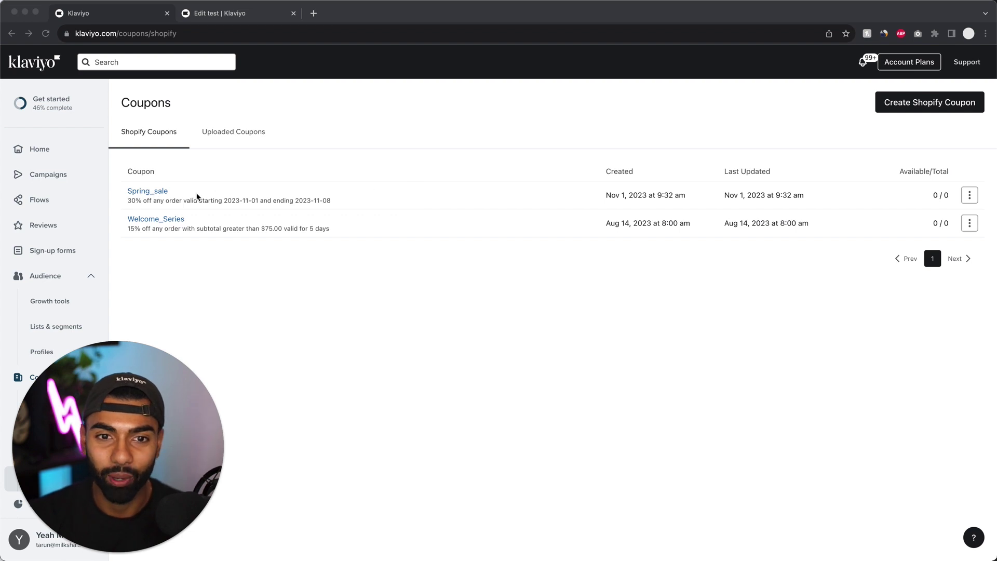
{"action": "left_click", "coordinate": [197, 267]}
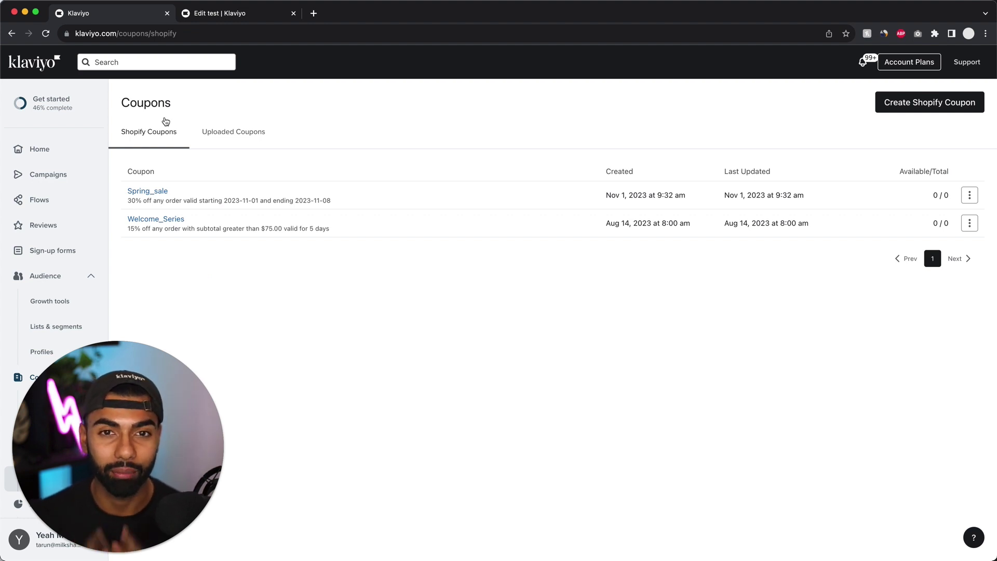
Open the Spring Sale email's SPRING SALE text block with the caret after 'WITH CODE:'
{"action": "left_click", "coordinate": [245, 15]}
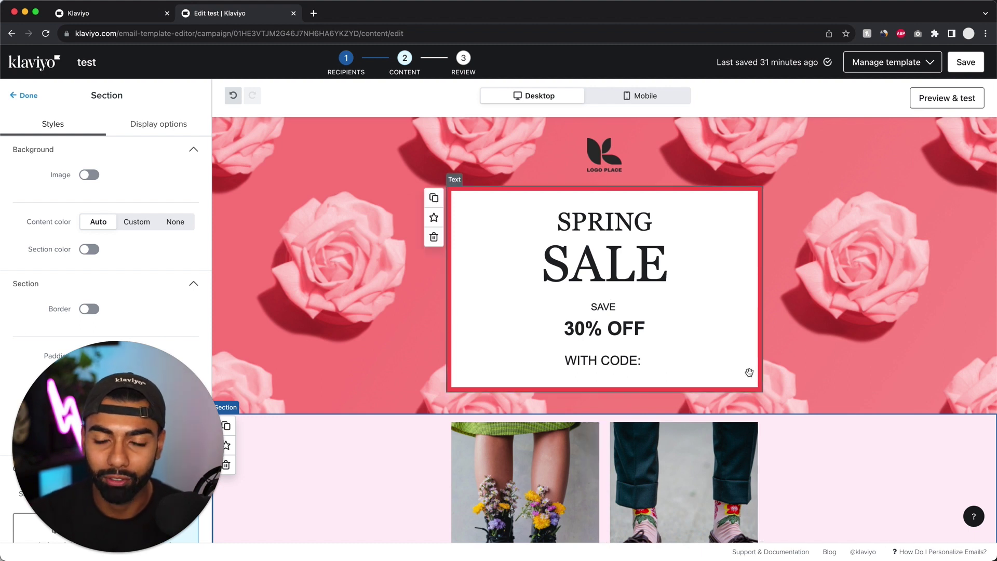
{"action": "left_click", "coordinate": [616, 339]}
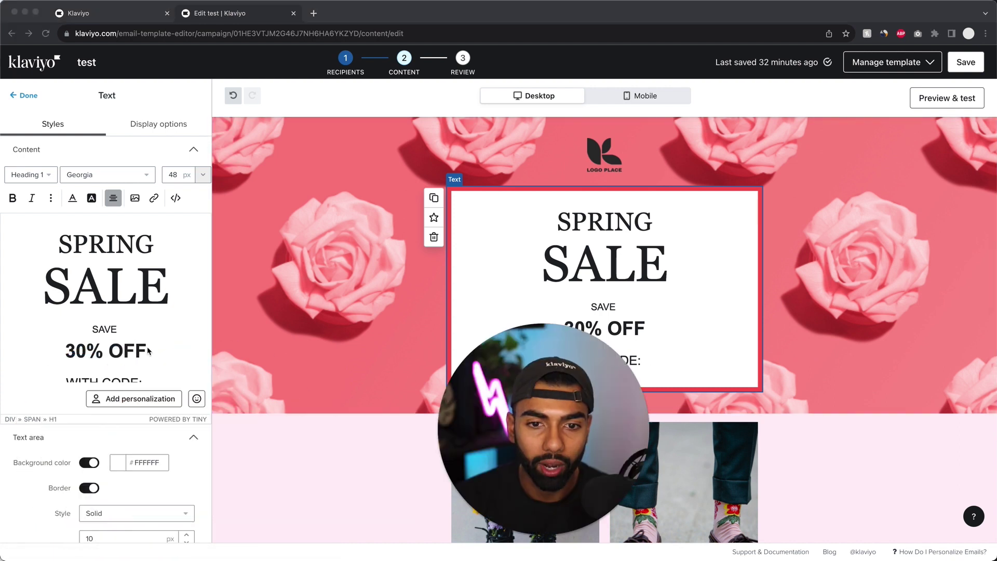
{"action": "scroll", "coordinate": [136, 343], "scroll_direction": "down", "scroll_amount": 1}
{"action": "left_click", "coordinate": [156, 364]}
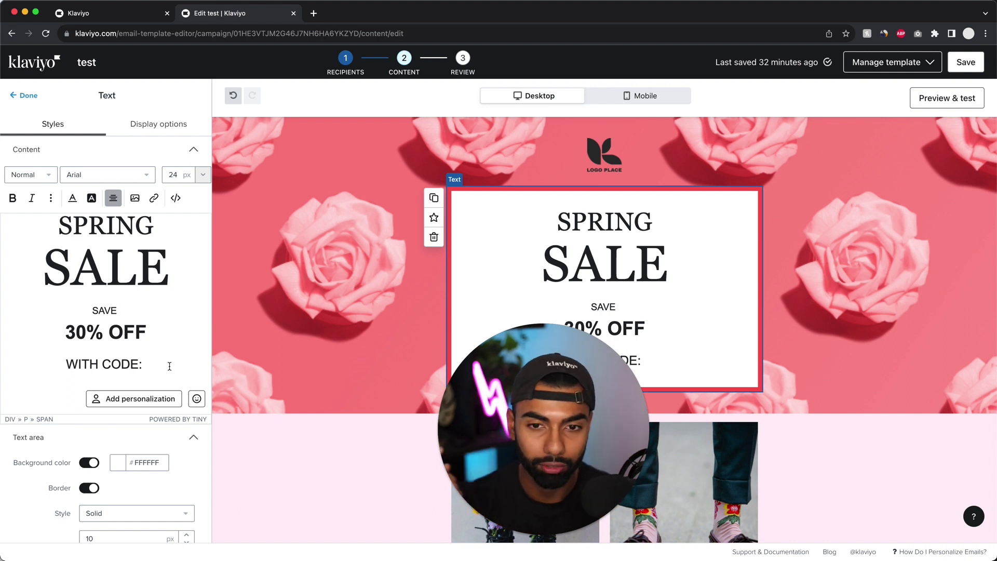
Paste {% coupon_code 'NAME_OF_YOUR_COUPON' %} after 'WITH CODE:' in the text block
{"action": "type", "text": "{% coupon_code 'NAME_OF_YOUR_COUPON' %}"}
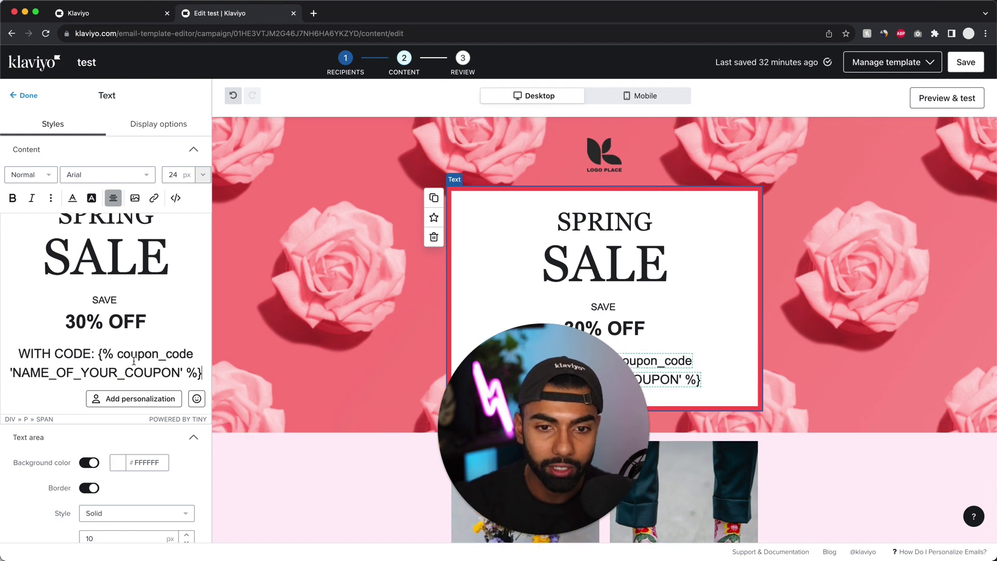
{"action": "key", "text": "Escape"}
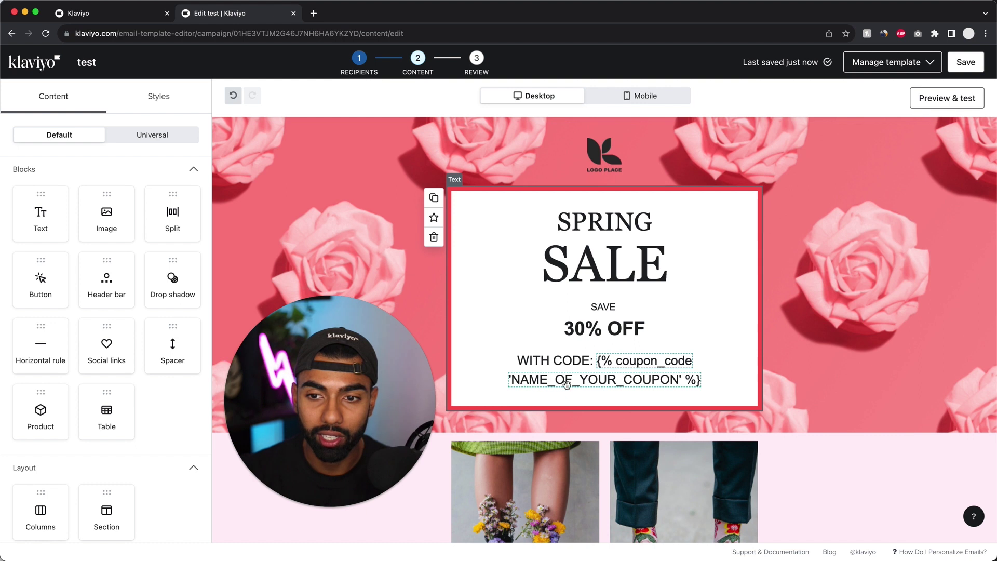
{"action": "left_click", "coordinate": [614, 389]}
{"action": "scroll", "coordinate": [145, 343], "scroll_direction": "down", "scroll_amount": 1}
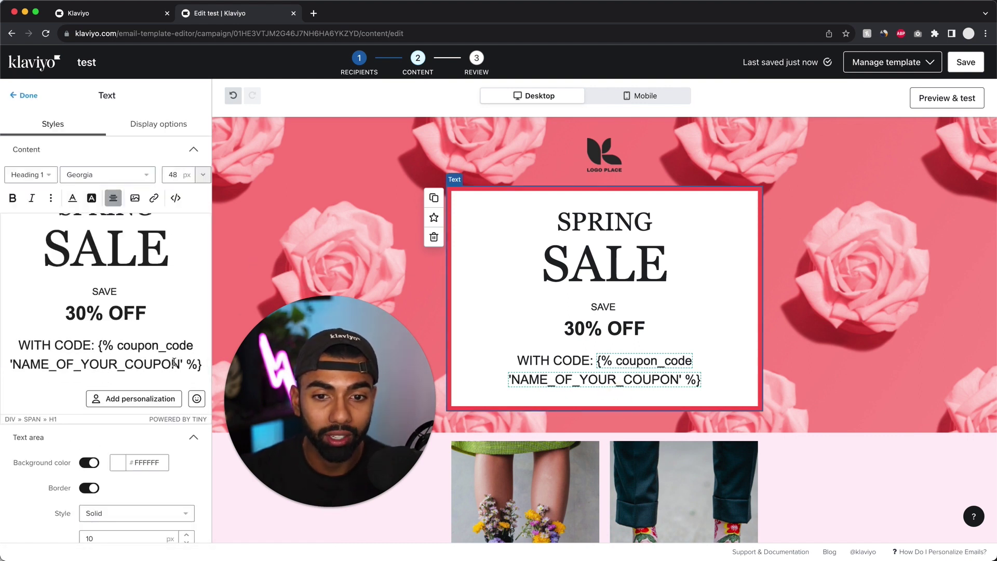
Replace the NAME_OF_YOUR_COUPON placeholder with Spring_sale, checking the name on the Coupons tab
{"action": "left_click_drag", "start_coordinate": [179, 363], "coordinate": [15, 360]}
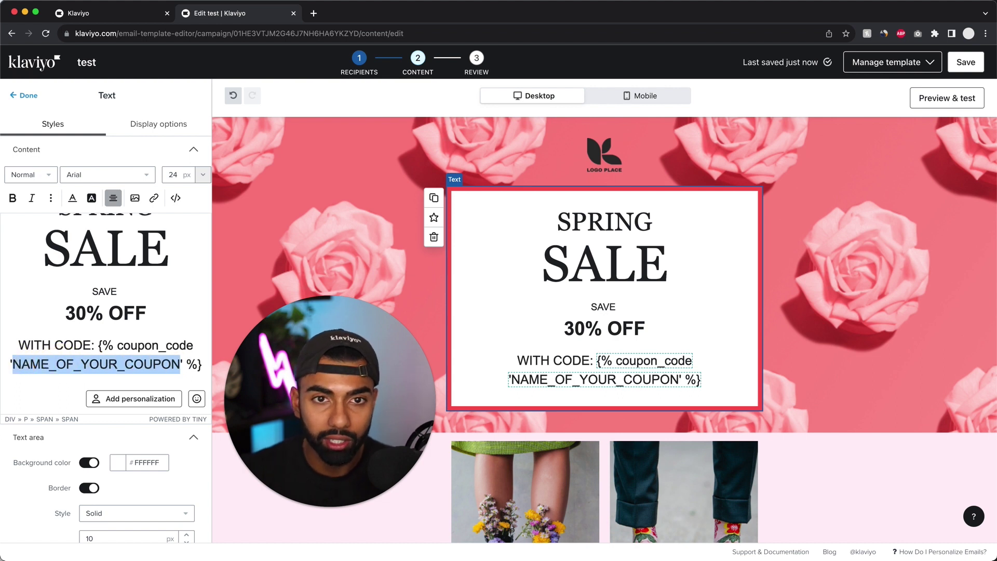
{"action": "left_click", "coordinate": [114, 23]}
{"action": "scroll", "coordinate": [100, 193], "scroll_direction": "up", "scroll_amount": 5}
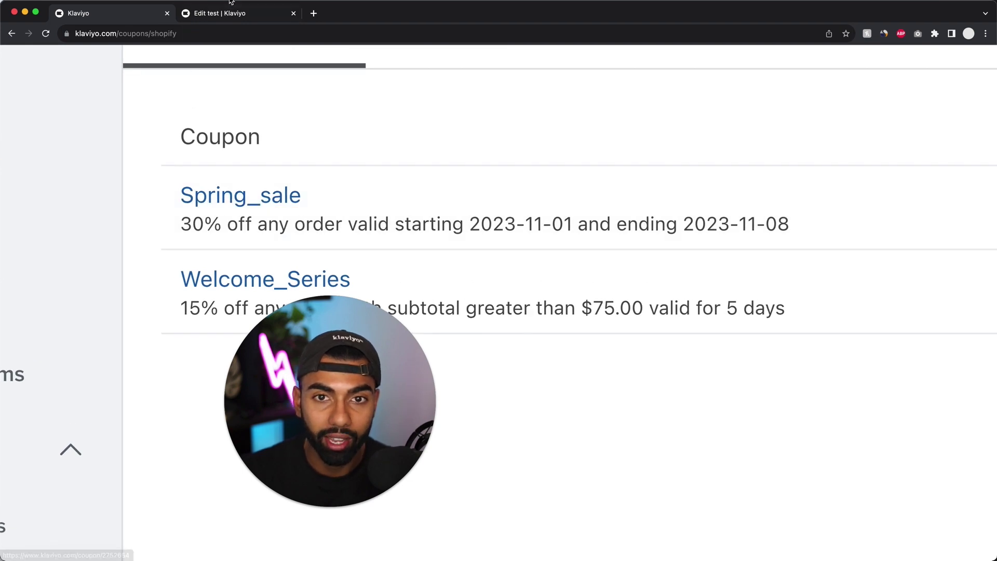
{"action": "left_click", "coordinate": [241, 16]}
{"action": "type", "text": "Spr"}
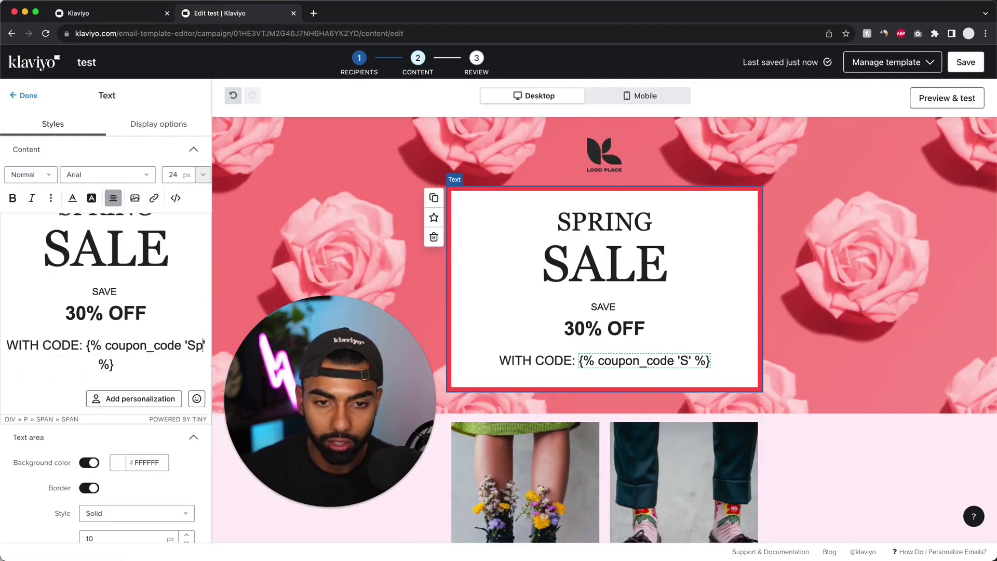
{"action": "type", "text": "ing_sale"}
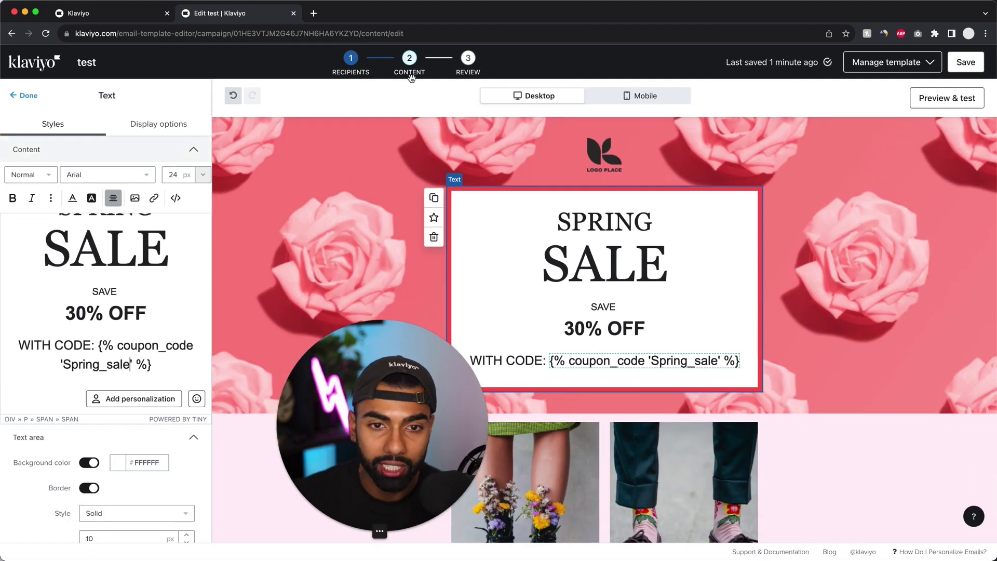
Preview the email and highlight the rendered 'WITH CODE: Spring_sale-PREVIEW' line
{"action": "left_click", "coordinate": [959, 101]}
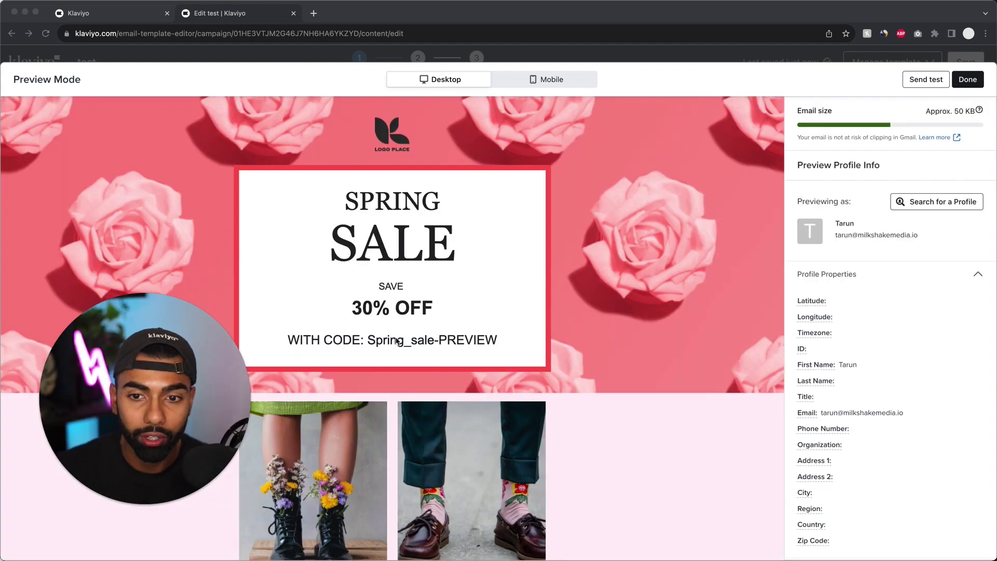
{"action": "left_click", "coordinate": [487, 343]}
{"action": "scroll", "coordinate": [486, 343], "scroll_direction": "up", "scroll_amount": 5}
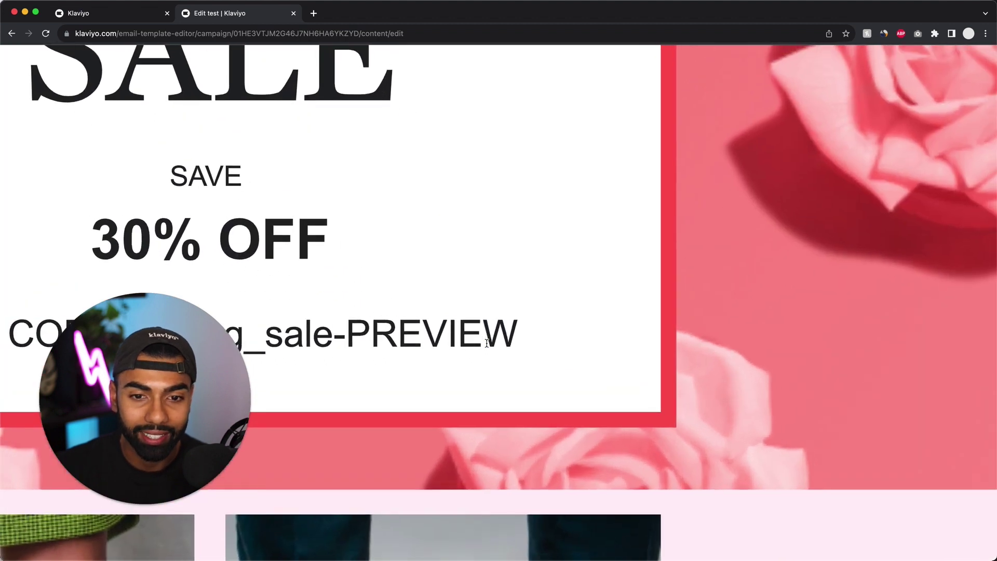
{"action": "scroll", "coordinate": [487, 343], "scroll_direction": "down", "scroll_amount": 2}
{"action": "scroll", "coordinate": [486, 342], "scroll_direction": "down", "scroll_amount": 5}
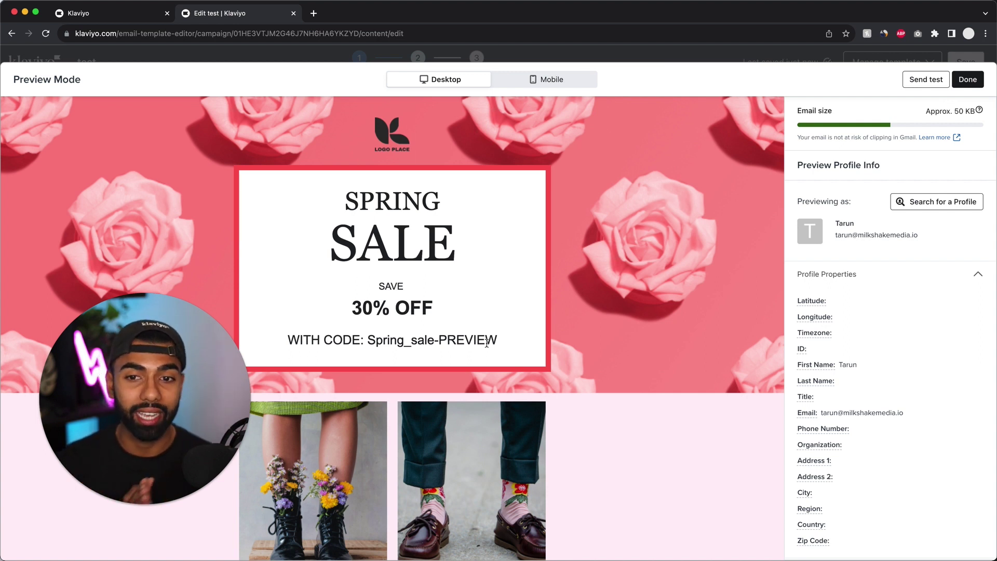
{"action": "left_click_drag", "start_coordinate": [514, 341], "coordinate": [382, 340]}
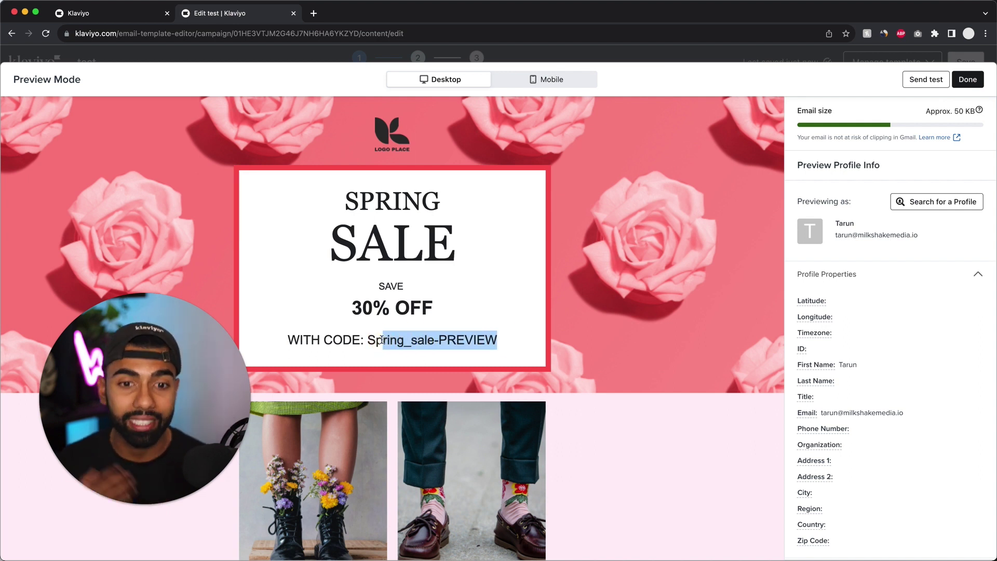